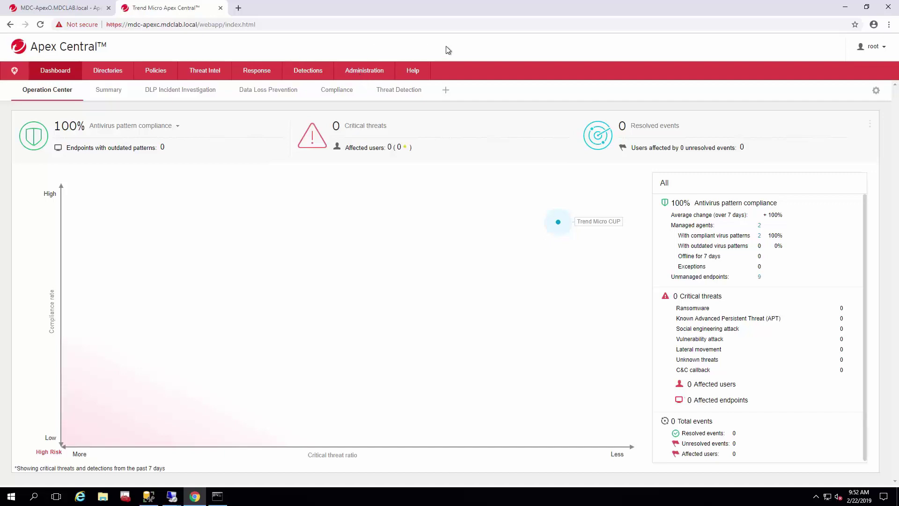
Go to Administration > Account Management > User Accounts to list the existing accounts
click(363, 70)
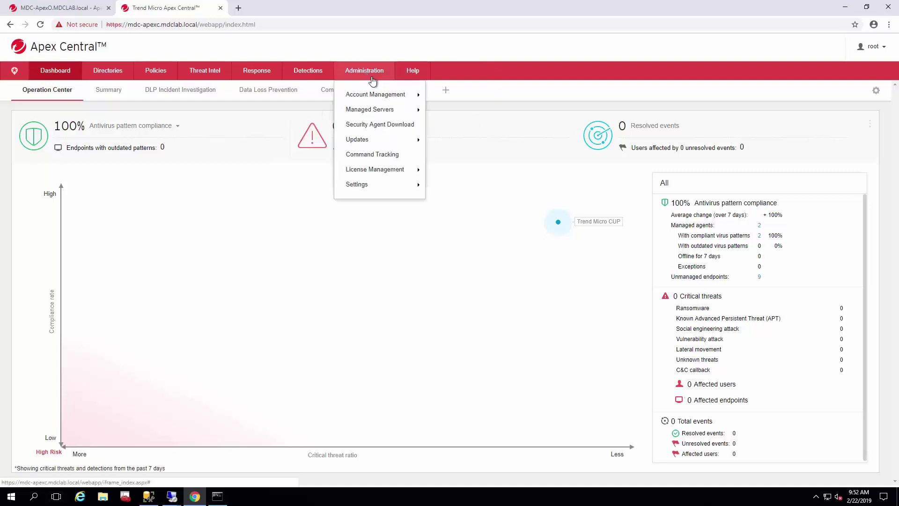
mouse_move(381, 95)
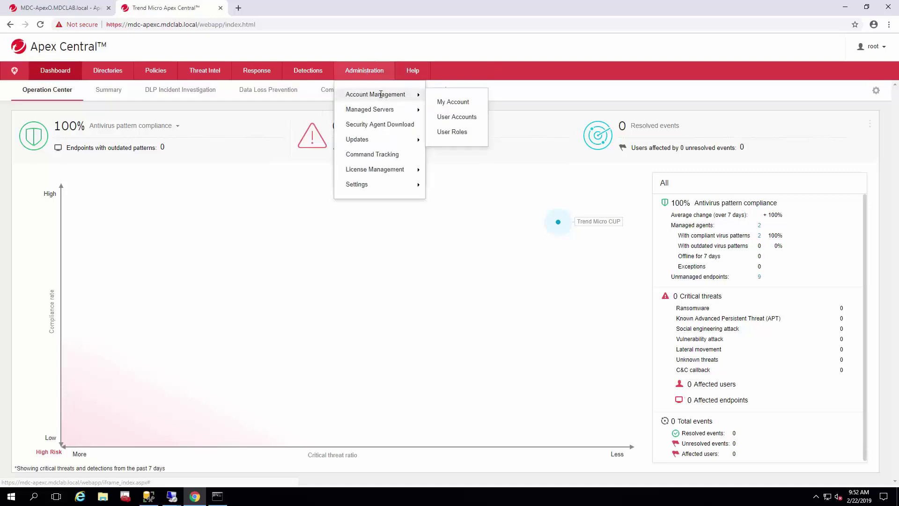
click(461, 116)
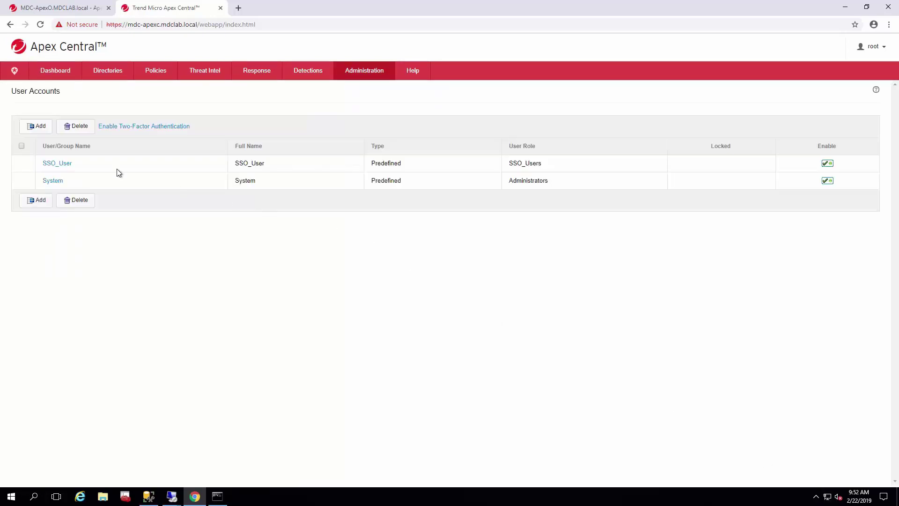
Add a new account of type Active Directory user or group and enter the user name
click(37, 129)
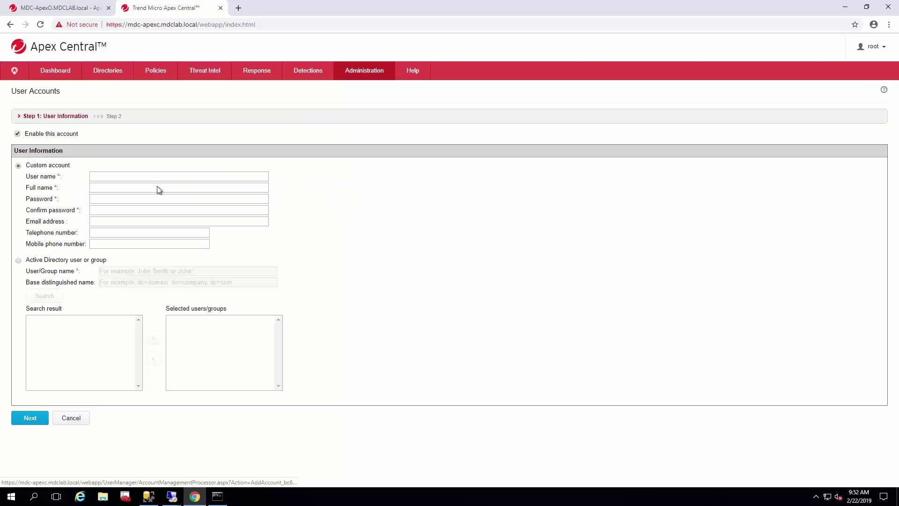
click(19, 260)
click(142, 270)
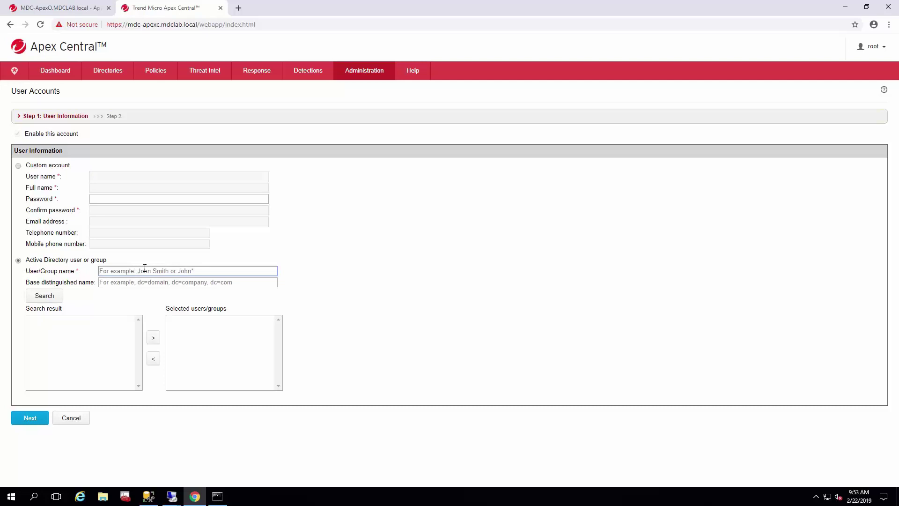
text(mikkelc)
drag(44, 269, 82, 272)
click(84, 275)
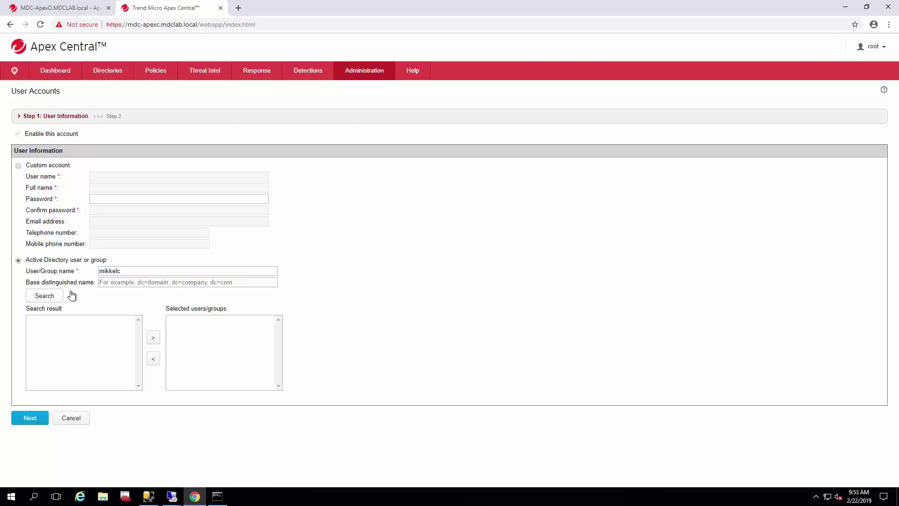
Search the MDCLAB directory, move the matching domain user to the selected users, and continue
click(103, 282)
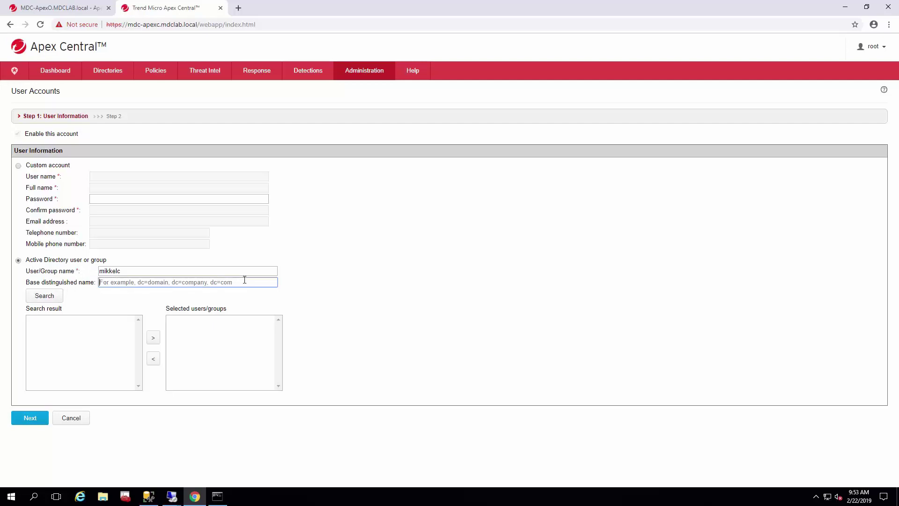
click(50, 299)
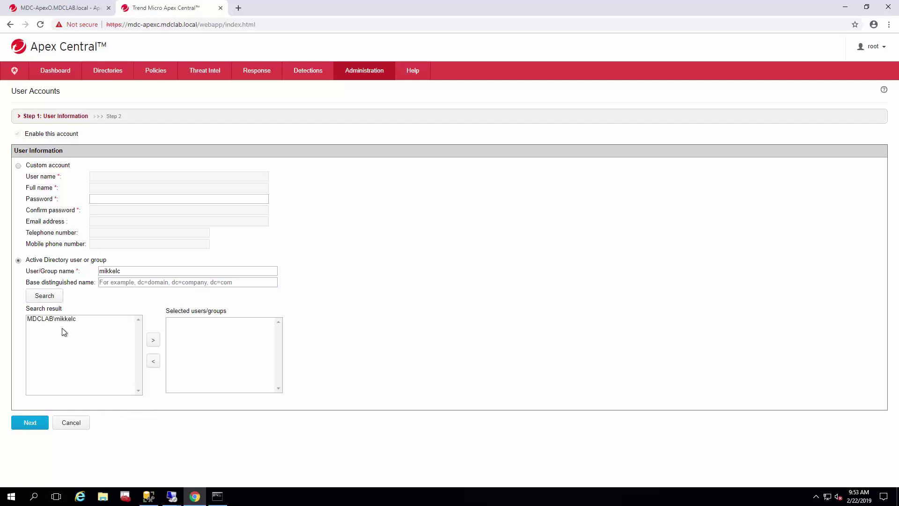
click(55, 320)
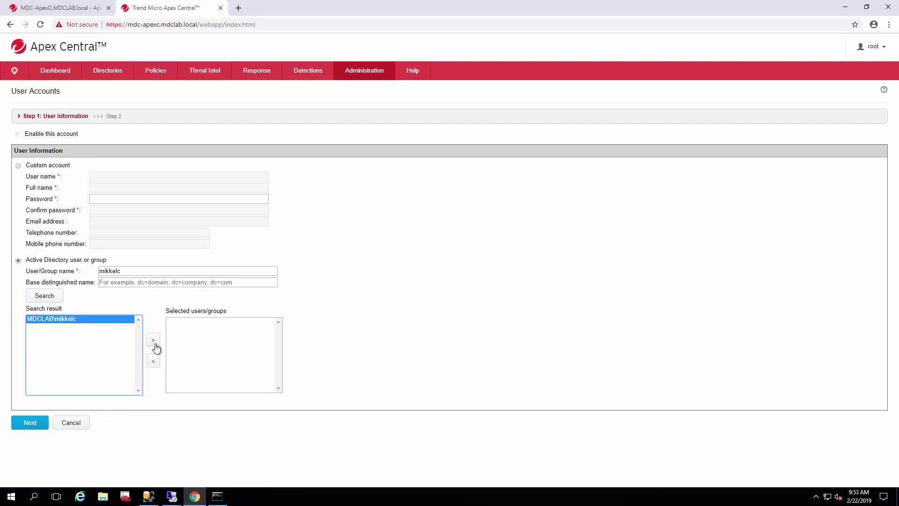
click(155, 344)
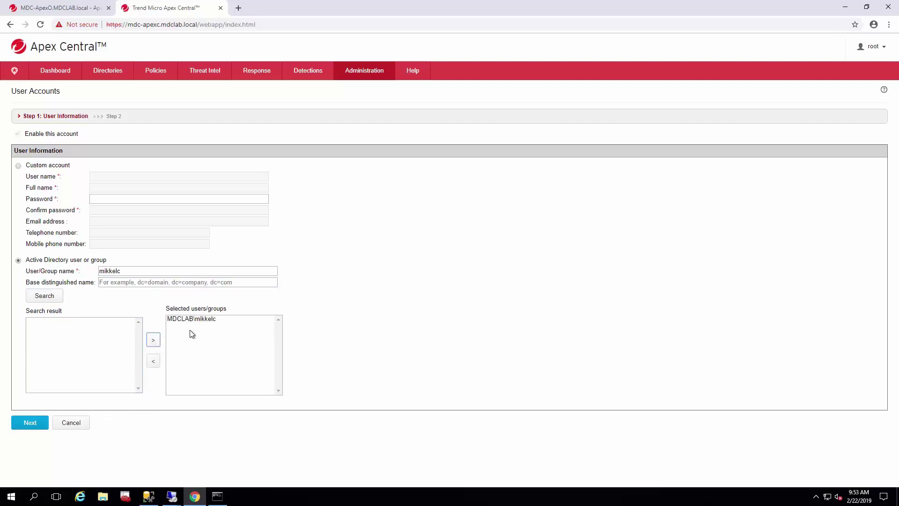
click(30, 422)
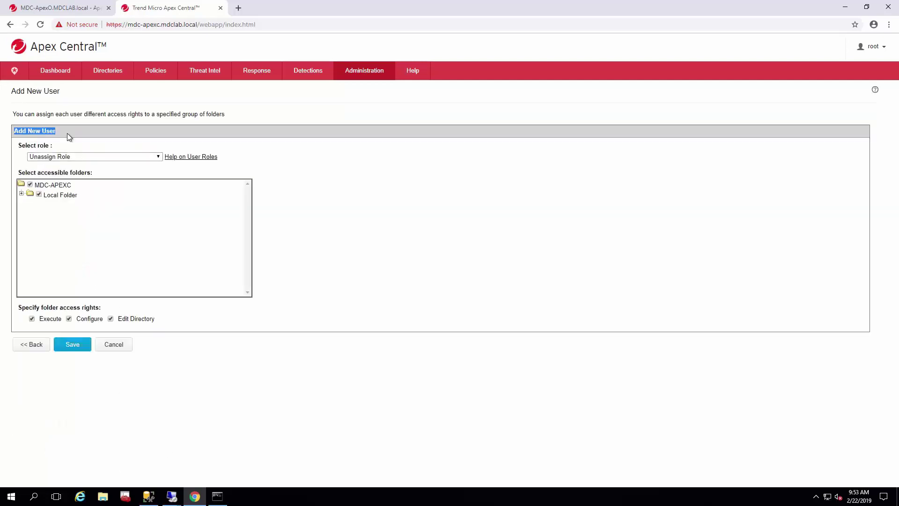
Pick Administrator_and_DLP_Compliance_Officer in the Select role dropdown
click(93, 157)
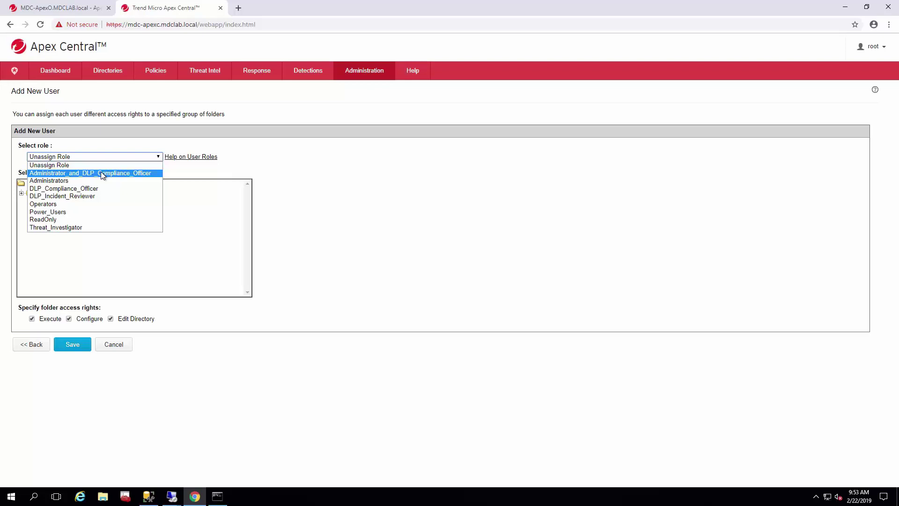
click(101, 172)
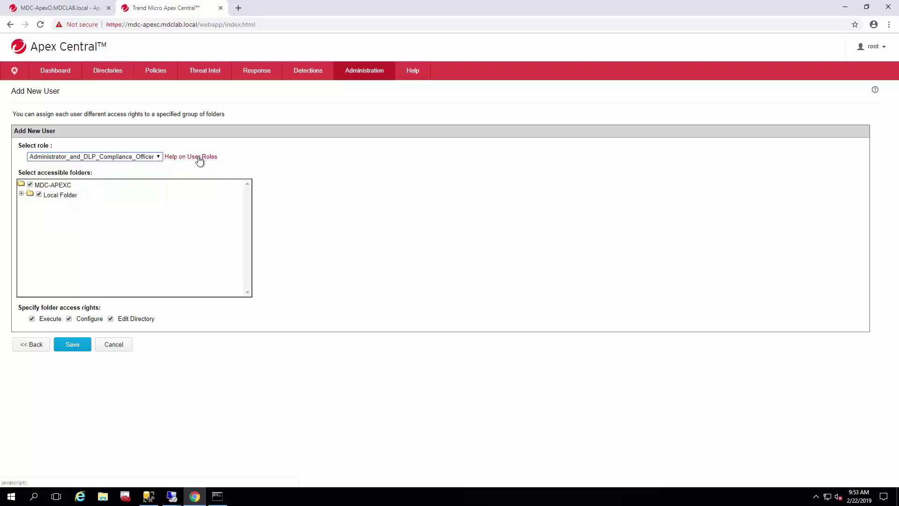
click(149, 158)
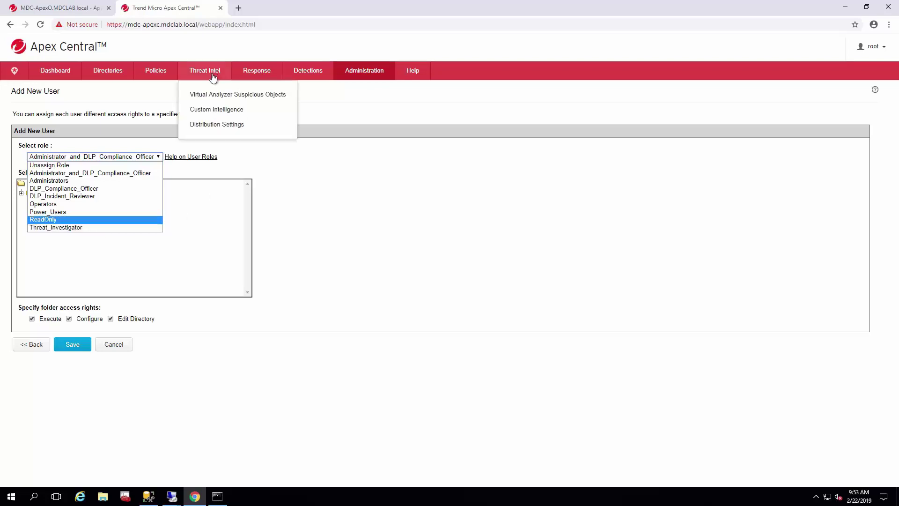
mouse_move(256, 75)
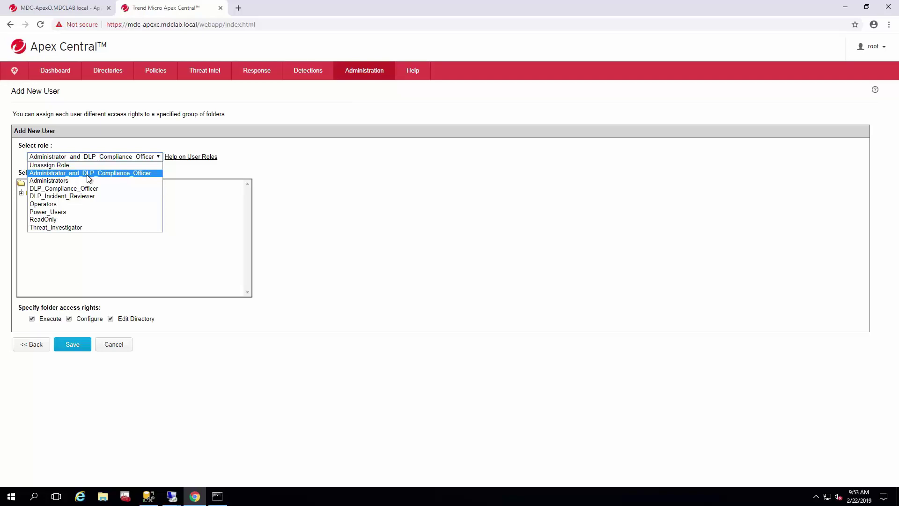
click(87, 174)
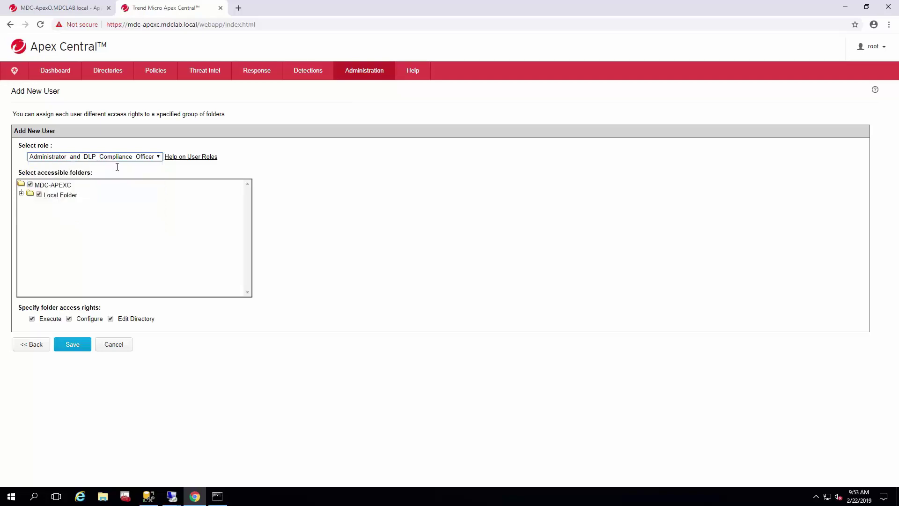
Expand Local Folder and New Entity, keep the default access rights, and save the new account
click(21, 194)
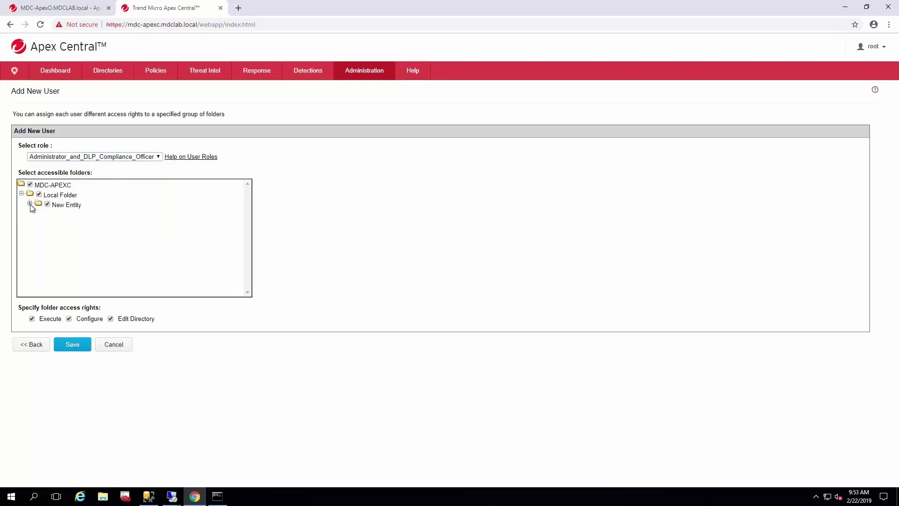
click(30, 203)
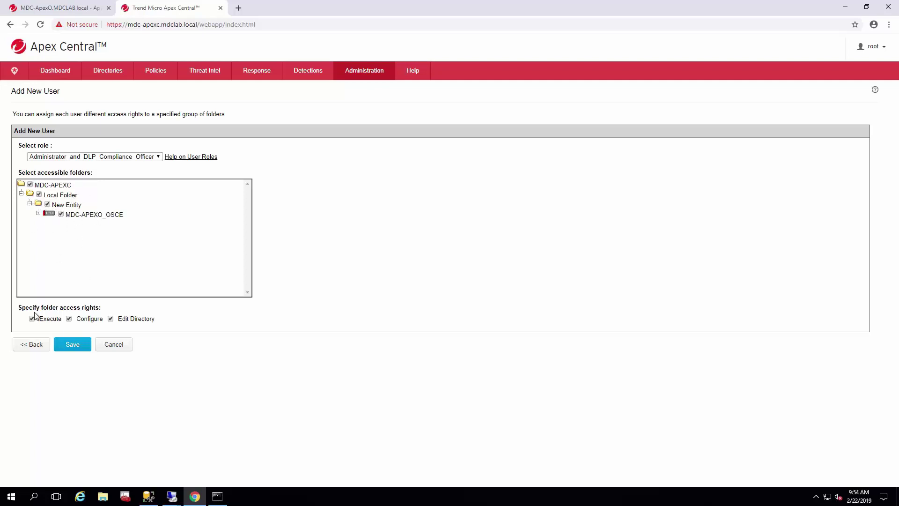
drag(36, 307, 49, 307)
drag(116, 307, 56, 320)
click(100, 319)
click(80, 350)
click(79, 347)
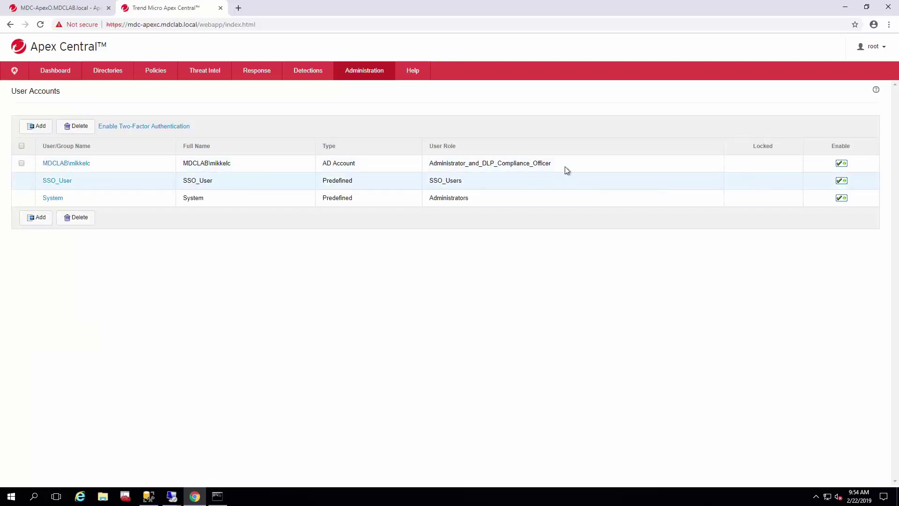
drag(565, 165, 533, 163)
drag(350, 162, 237, 168)
drag(291, 175, 361, 169)
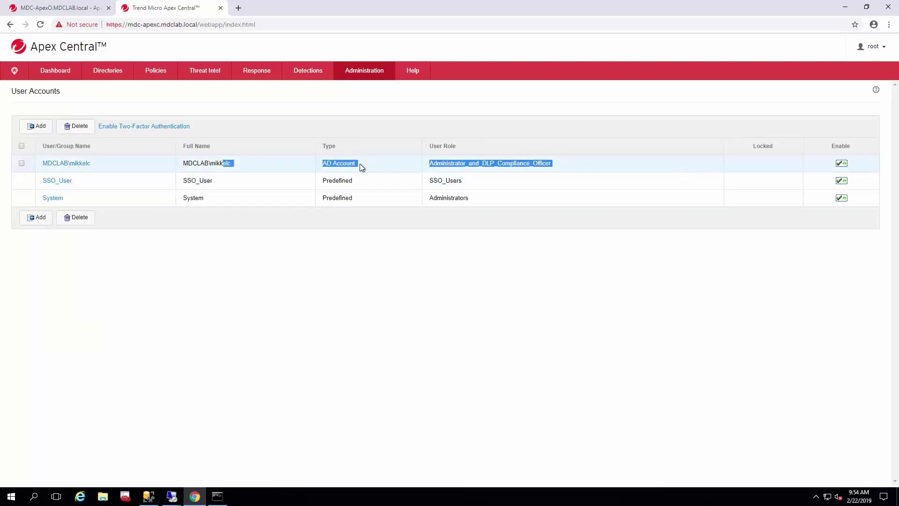
triple_click(361, 167)
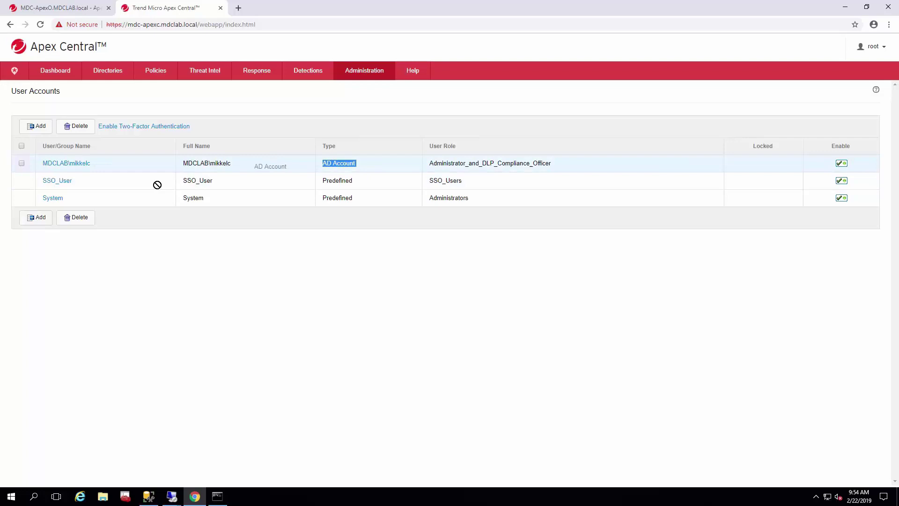
click(212, 164)
drag(183, 163, 239, 165)
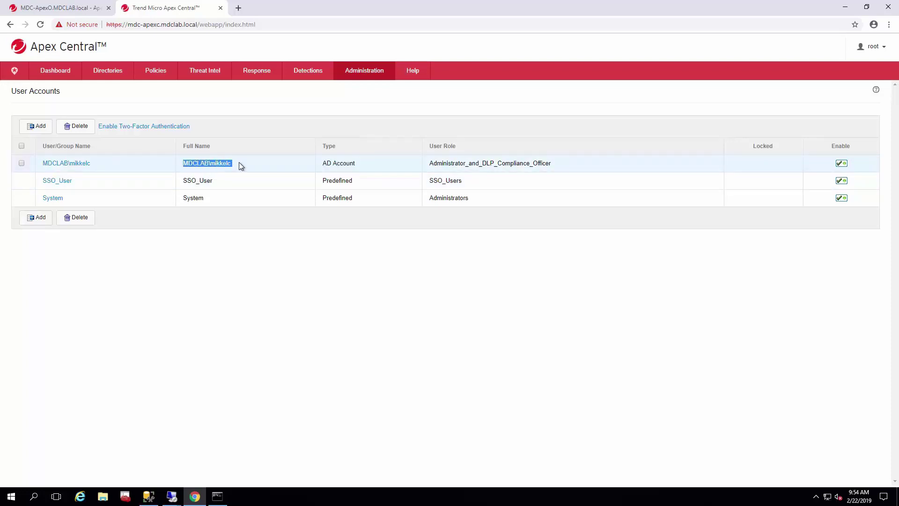
click(229, 164)
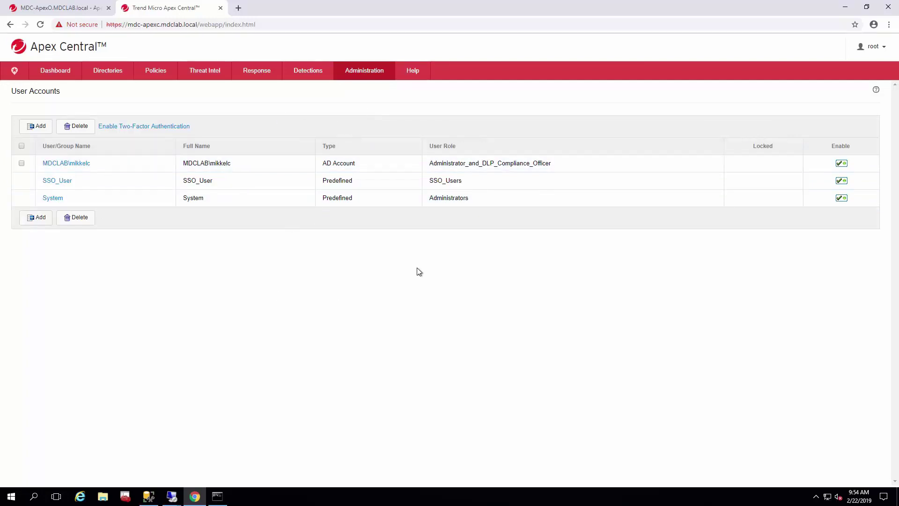
Log off and log back on with the new MDCLAB domain account's username and password
click(872, 47)
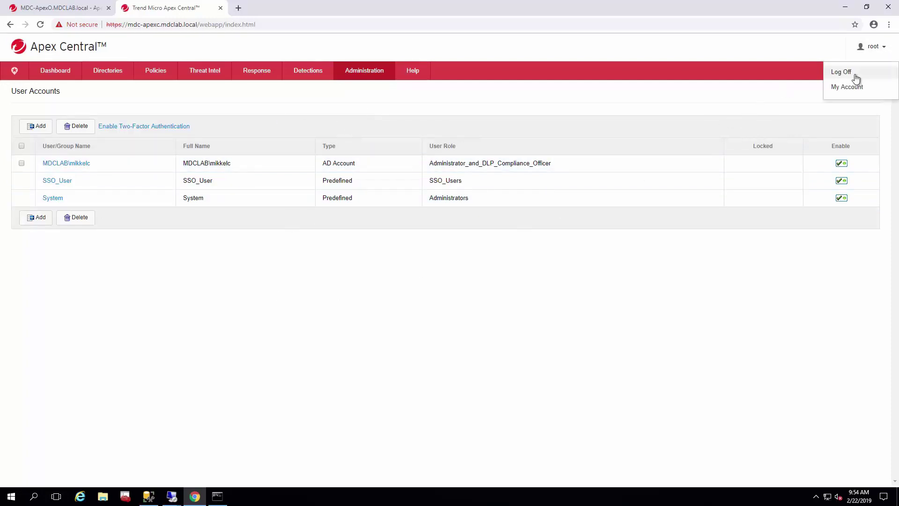
click(852, 76)
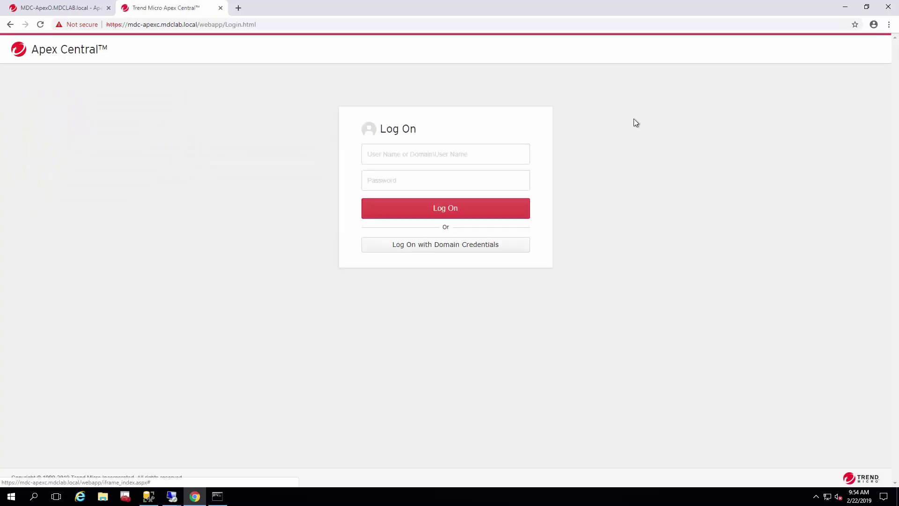
click(442, 154)
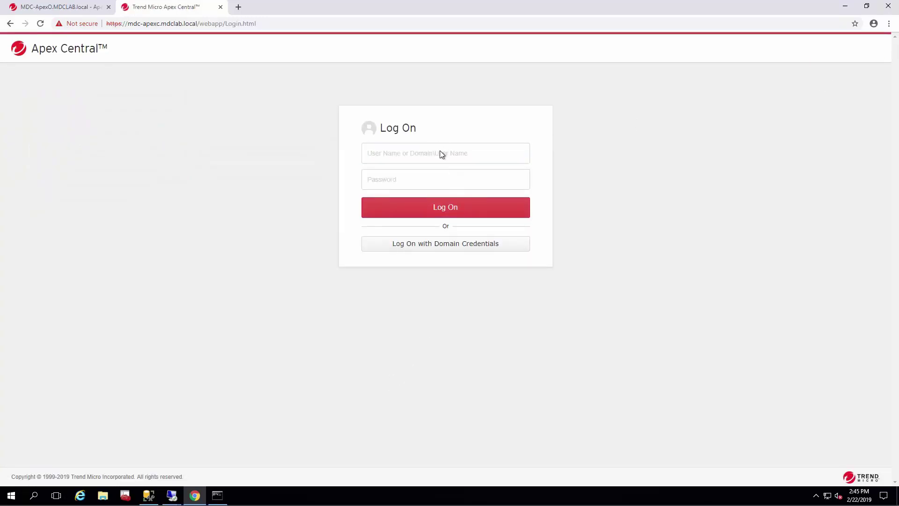
click(441, 152)
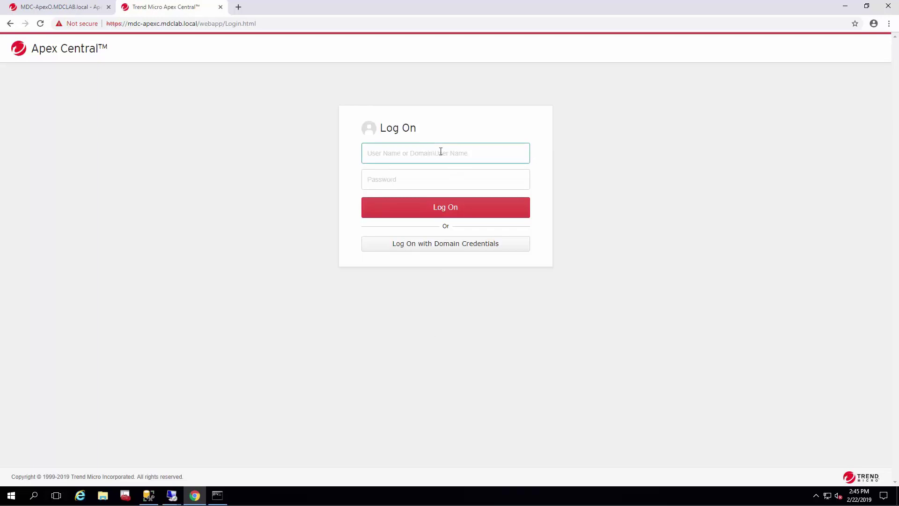
text(mdclab\mikkelc)
key(Tab)
text(•)
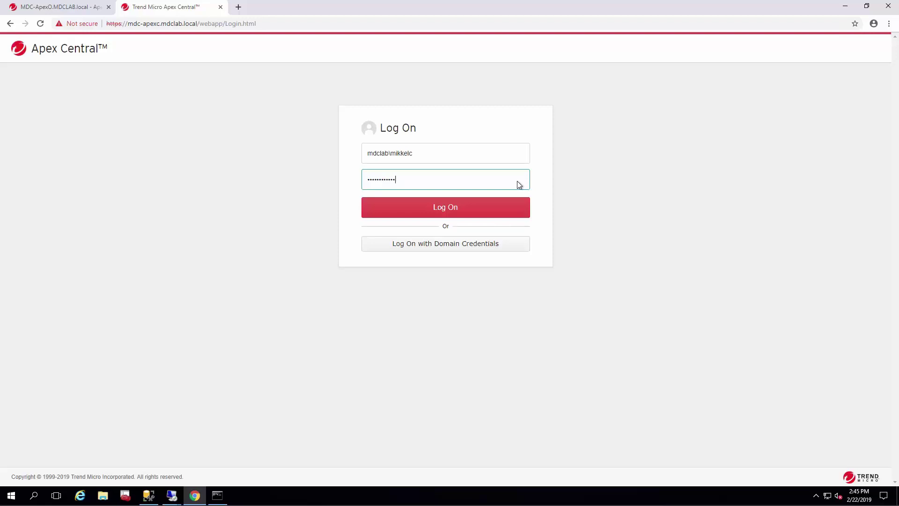
triple_click(384, 153)
double_click(392, 179)
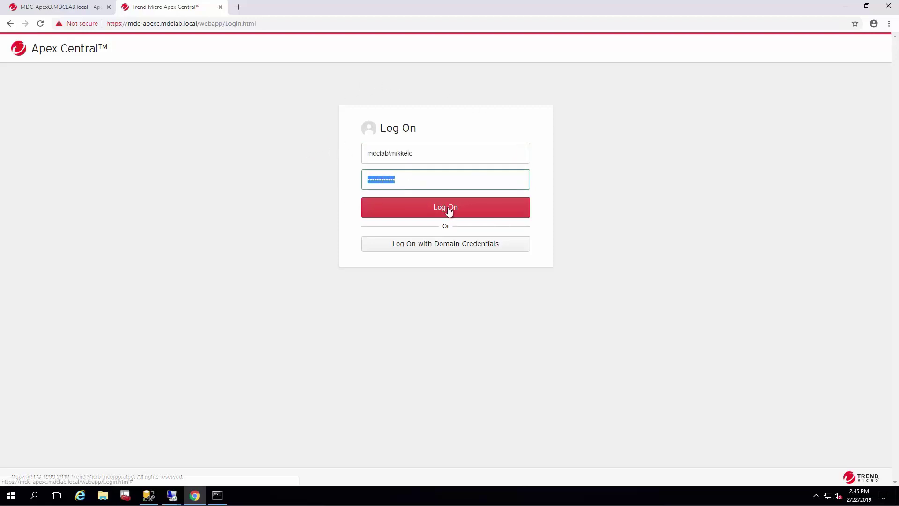
click(448, 212)
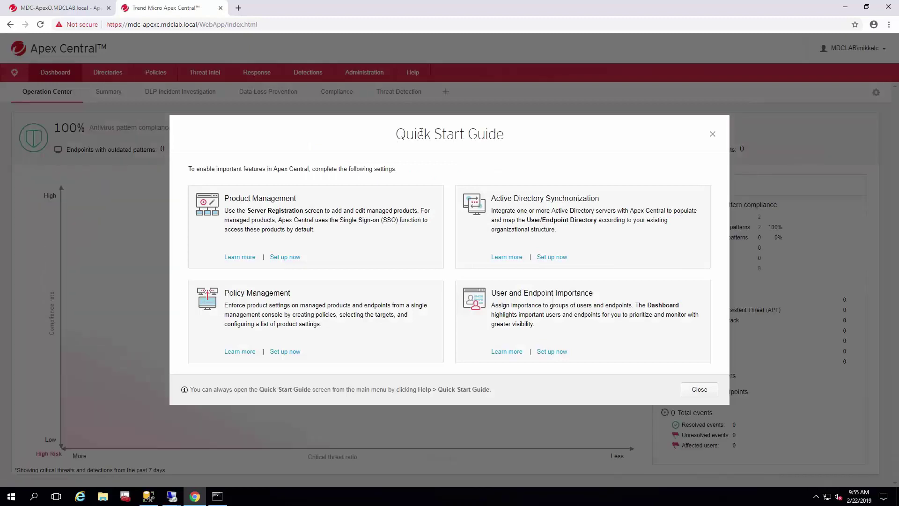
Close the Quick Start Guide dialog to reveal the Operation Center dashboard
drag(421, 134, 383, 137)
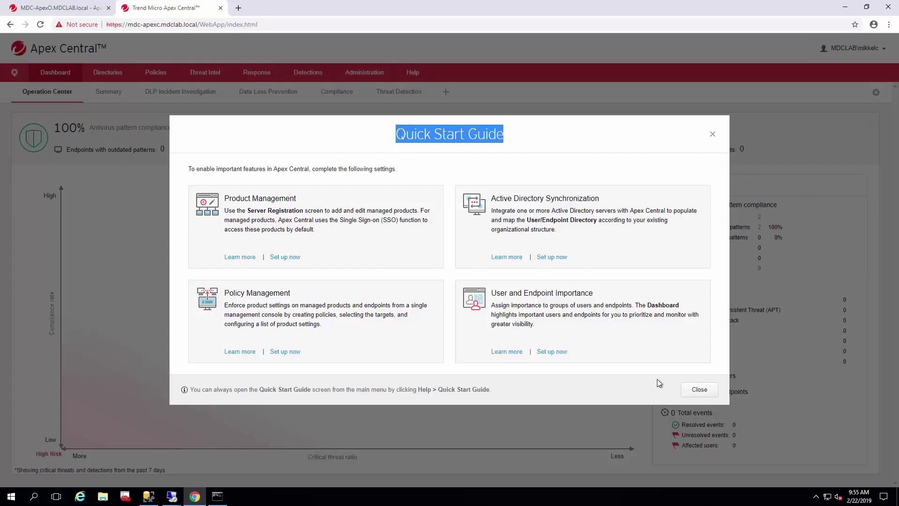
click(698, 390)
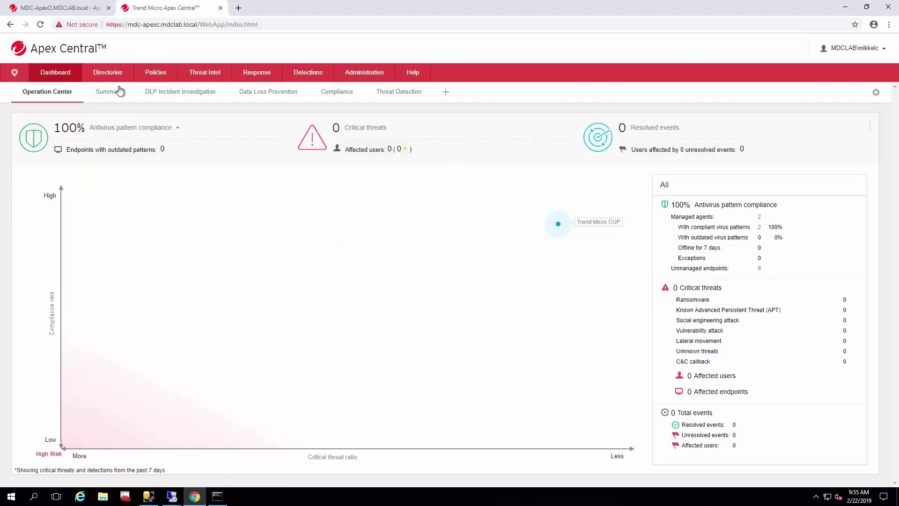
mouse_move(222, 82)
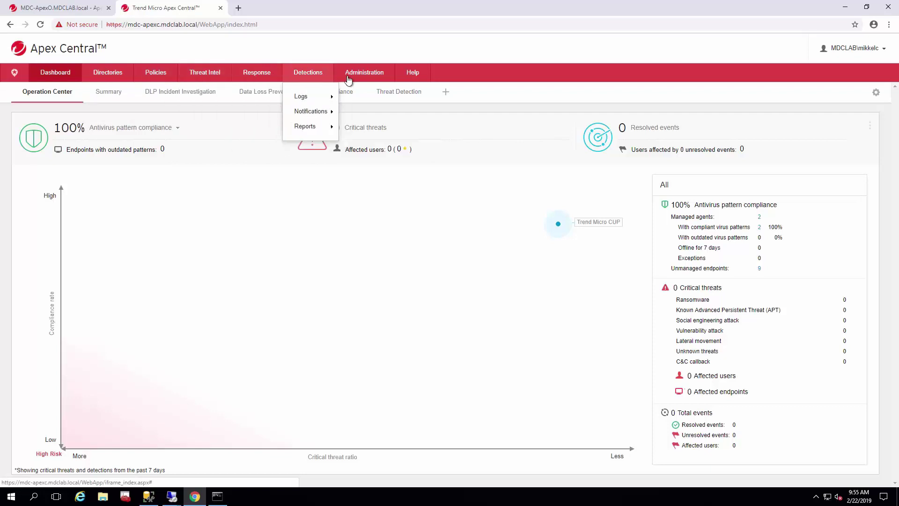